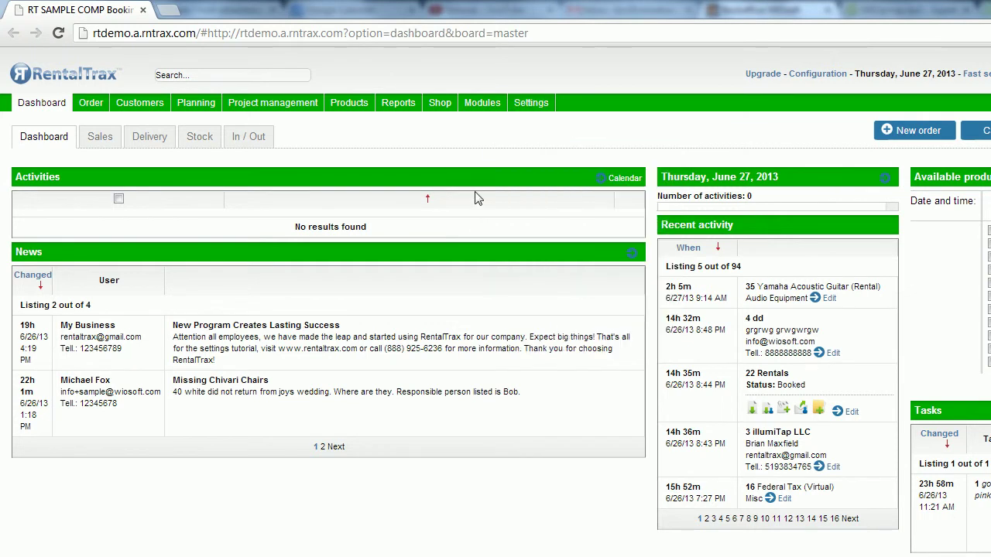
Open the Settings menu in the top navigation bar once the June 2013 calendar loads.
click(632, 181)
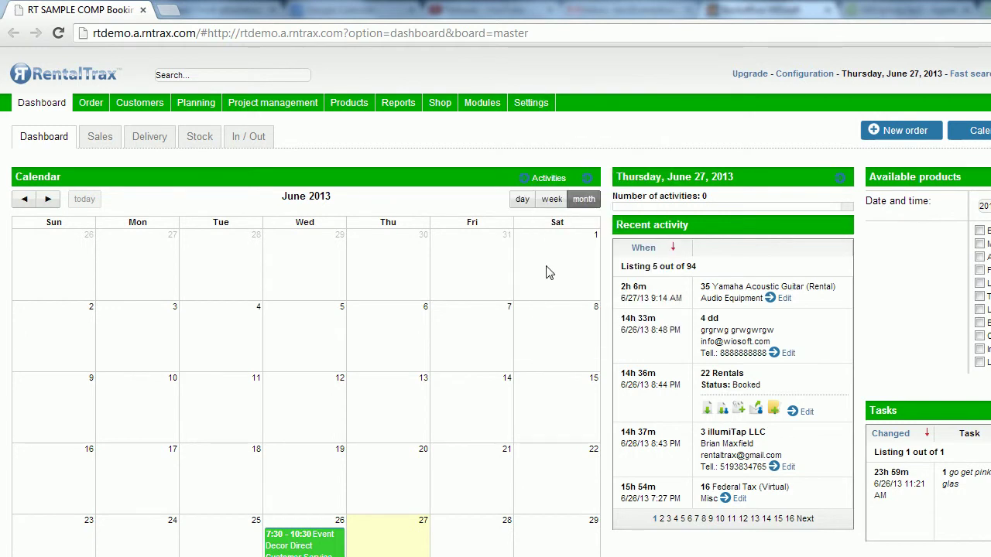
mouse_move(531, 102)
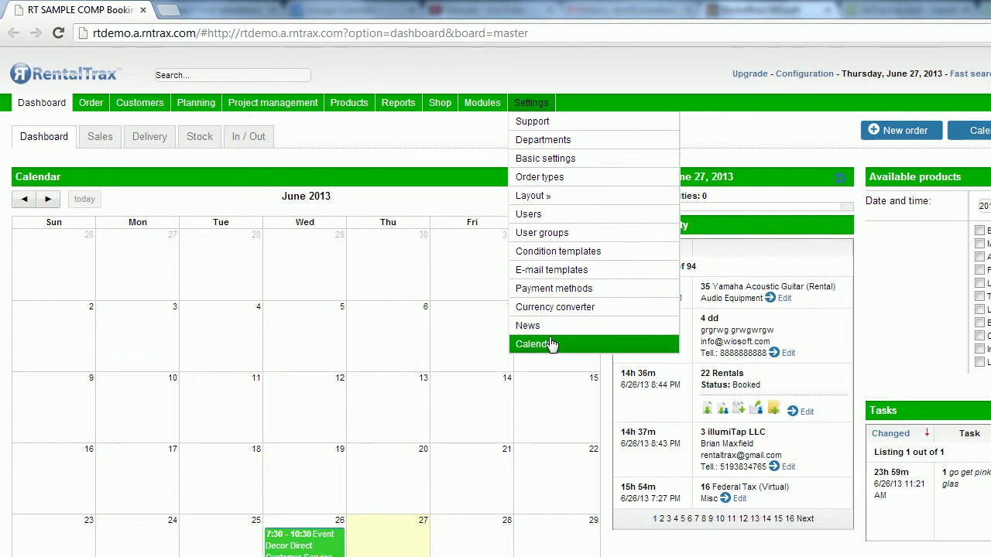
Choose Calendar under Settings to show per-order-type colours and hide-on-calendar options.
click(551, 346)
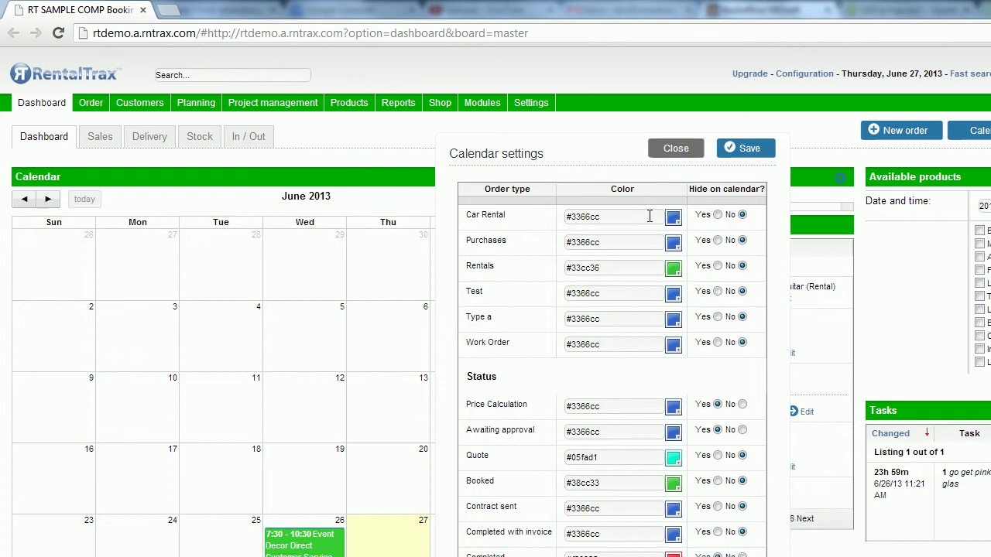
Set the Car Rental calendar colour to bright cyan, #0ff7eb.
click(650, 216)
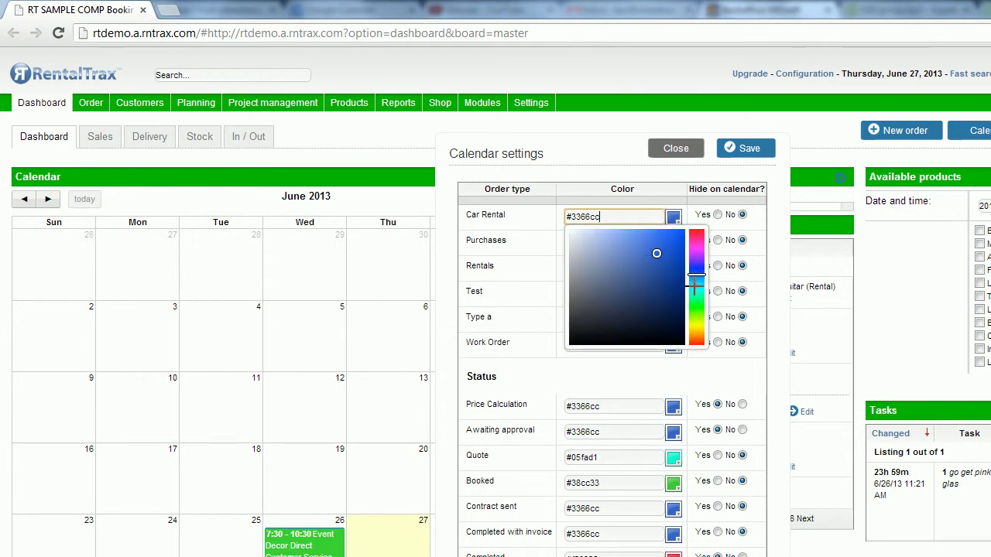
click(695, 288)
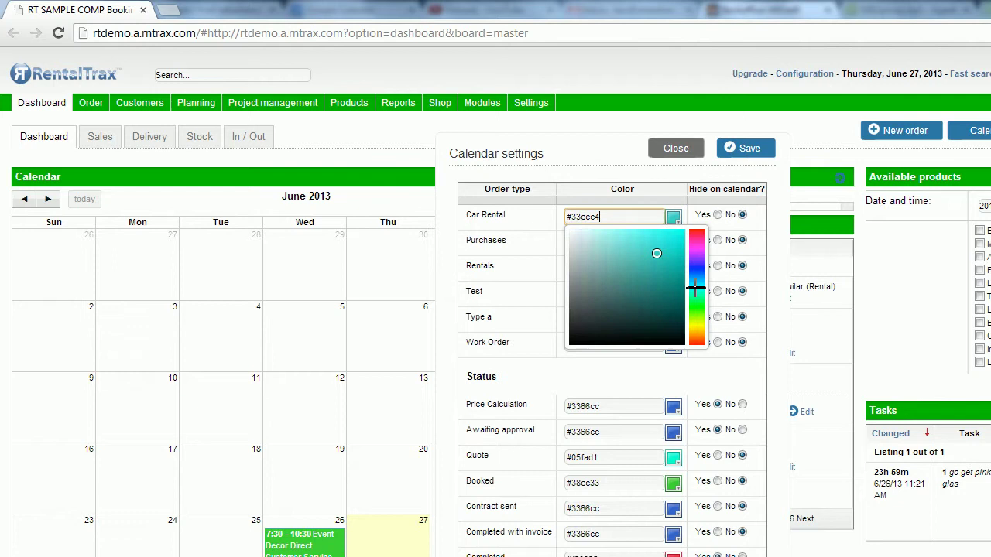
click(679, 234)
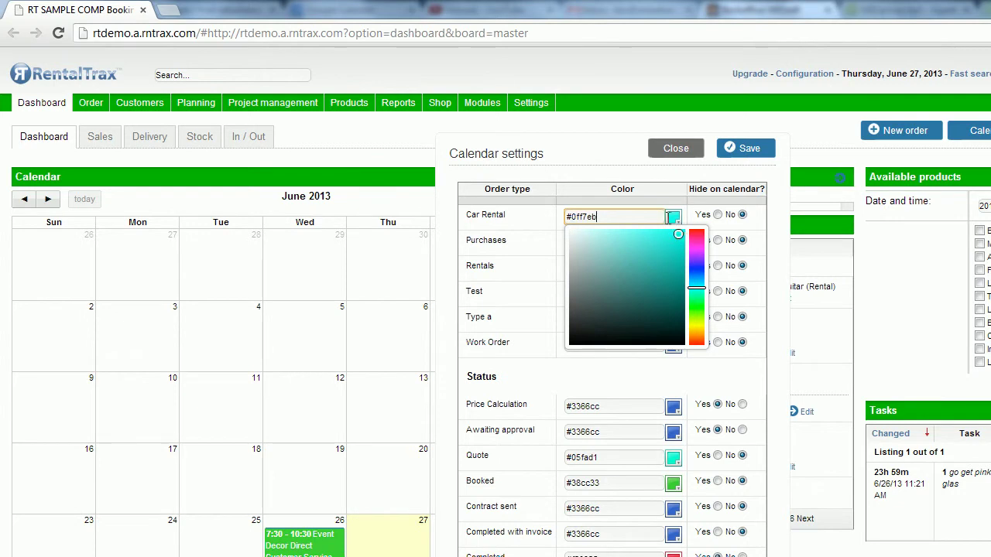
click(686, 210)
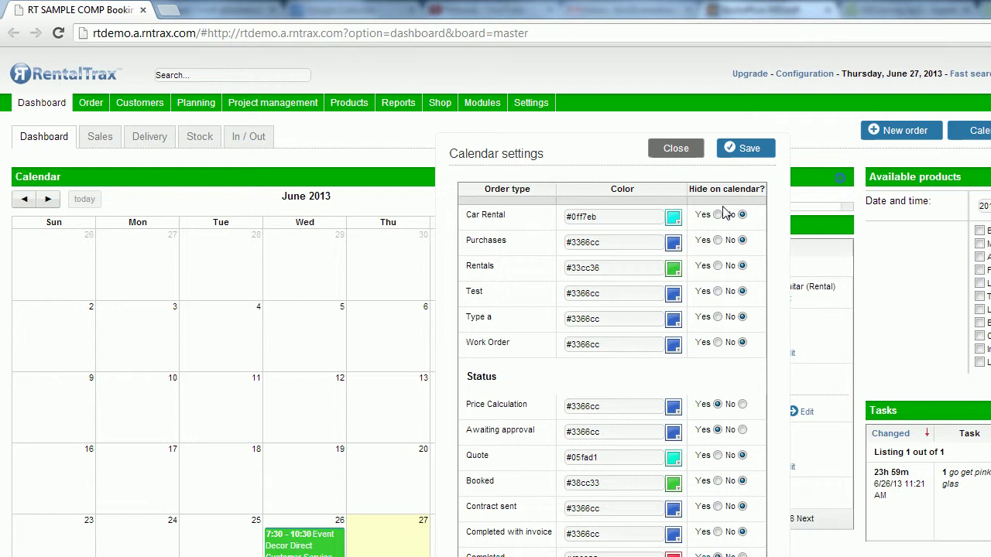
Set Hide on calendar to Yes for the Test row.
click(718, 292)
scroll(660, 480, down, 3)
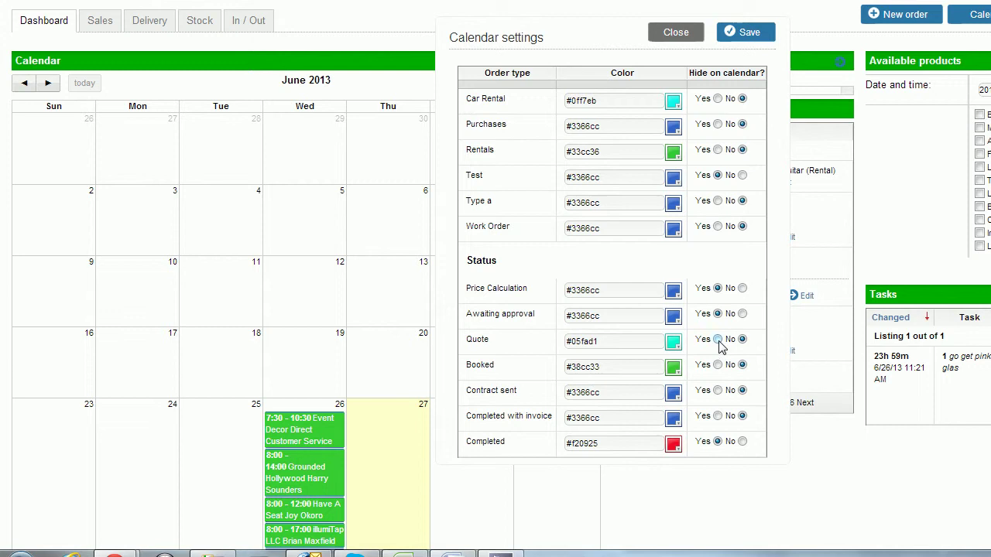
click(718, 341)
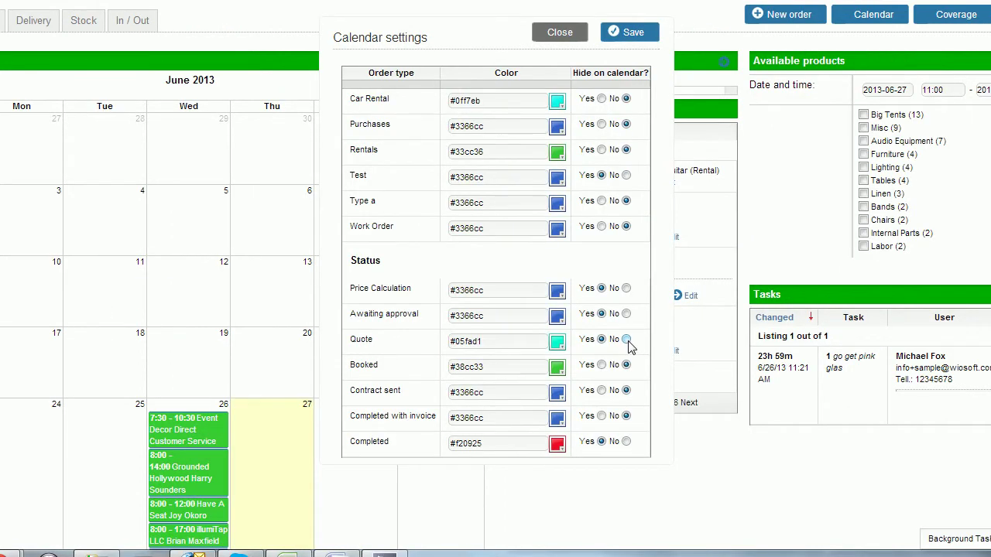
click(629, 344)
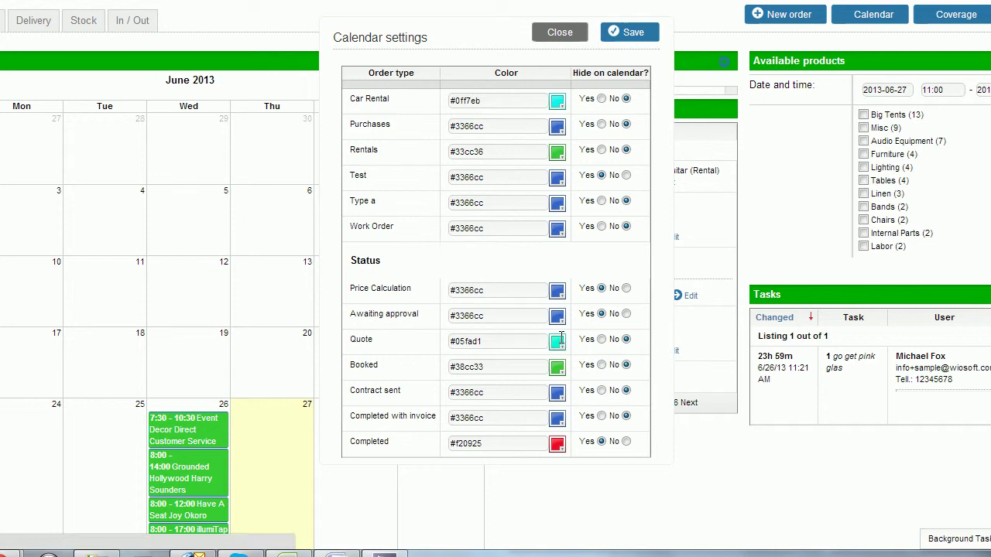
click(562, 336)
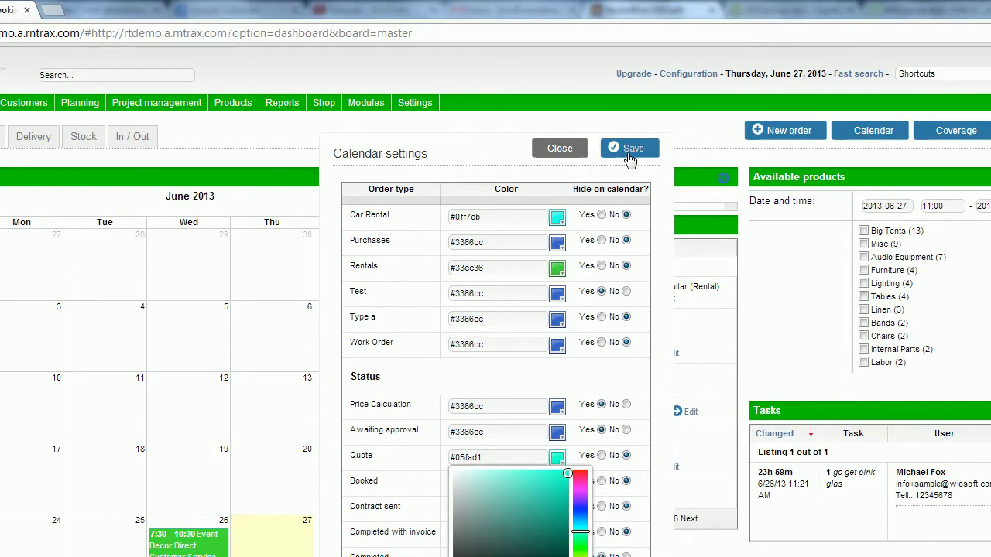
Close the Quote colour chooser, keeping Quote at #05fad1.
click(629, 155)
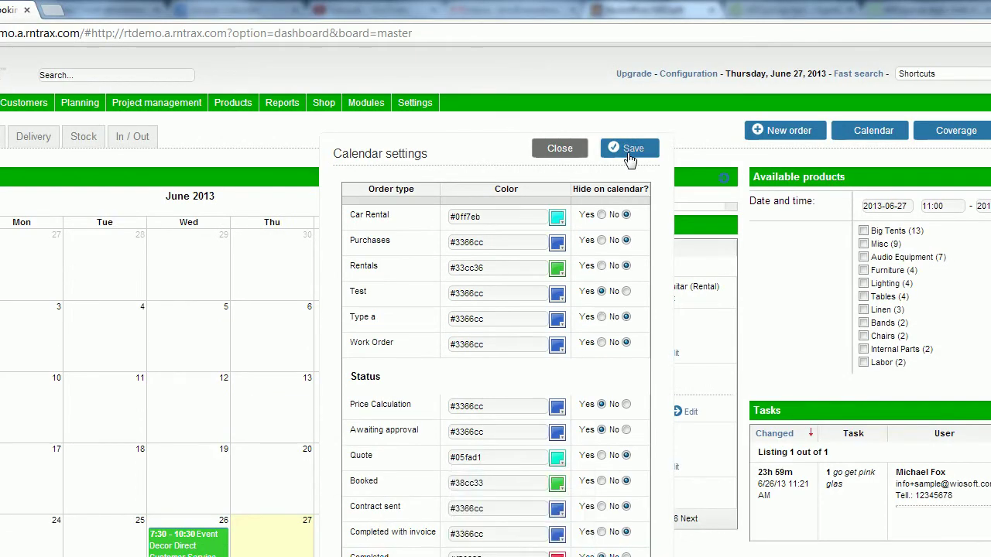